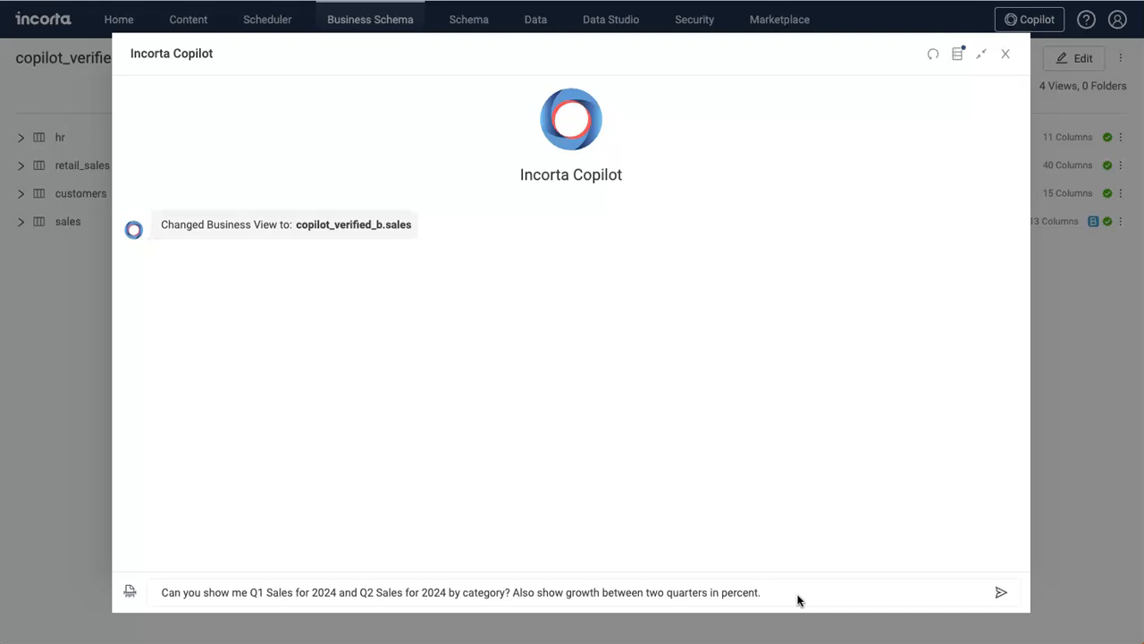
Ask Copilot for Q1 and Q2 2024 sales by category with percent growth between the quarters, and review the answer.
key("Return")
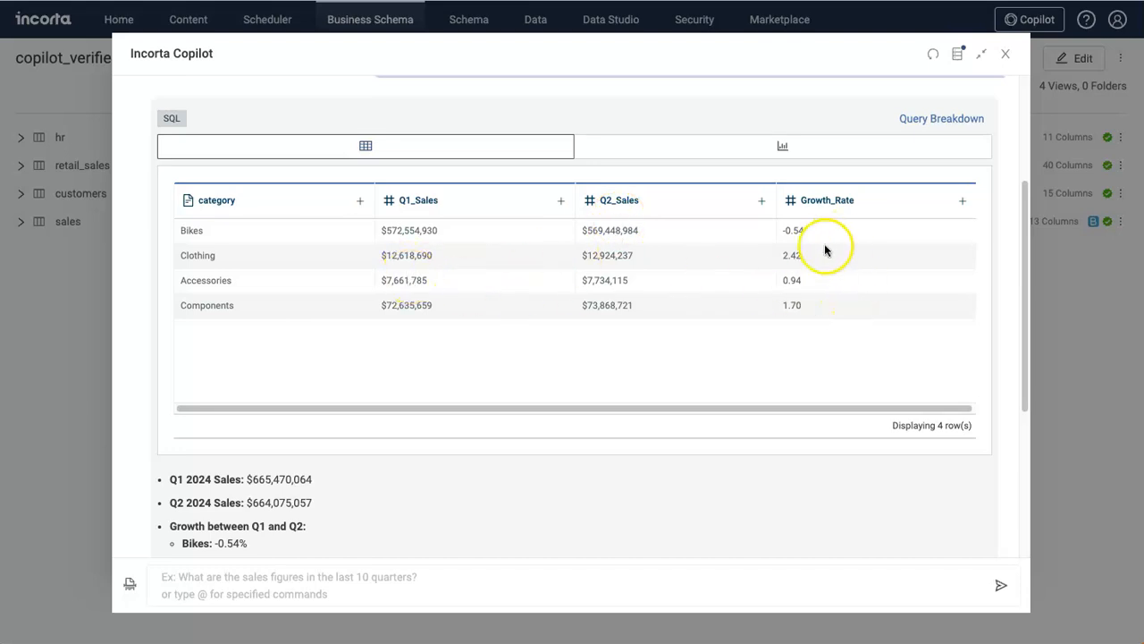
scroll(690, 380, "down", 2)
scroll(688, 384, "down", 2)
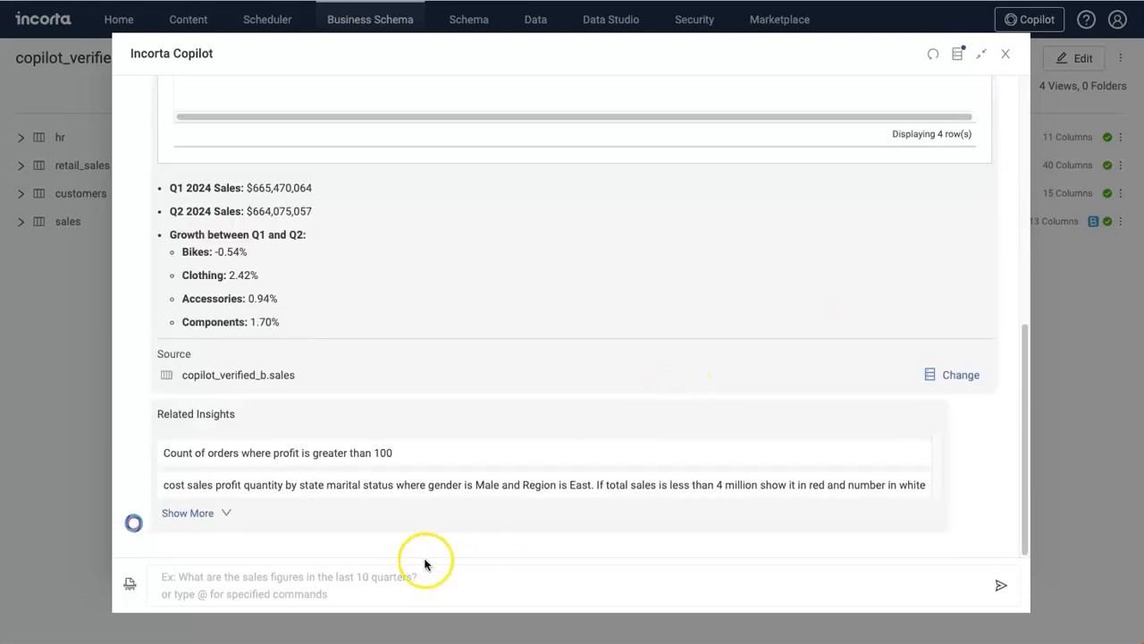
Ask for Territory Northeast's Q1 and Q2 2024 sales by category with percent growth between quarters, and review the result table.
left_click(353, 576)
type("For Territory Northeast can you show me Q1 Sales for 2024 and Q2 Sales for 2024 by category? Also show growth between two quarters in percent.")
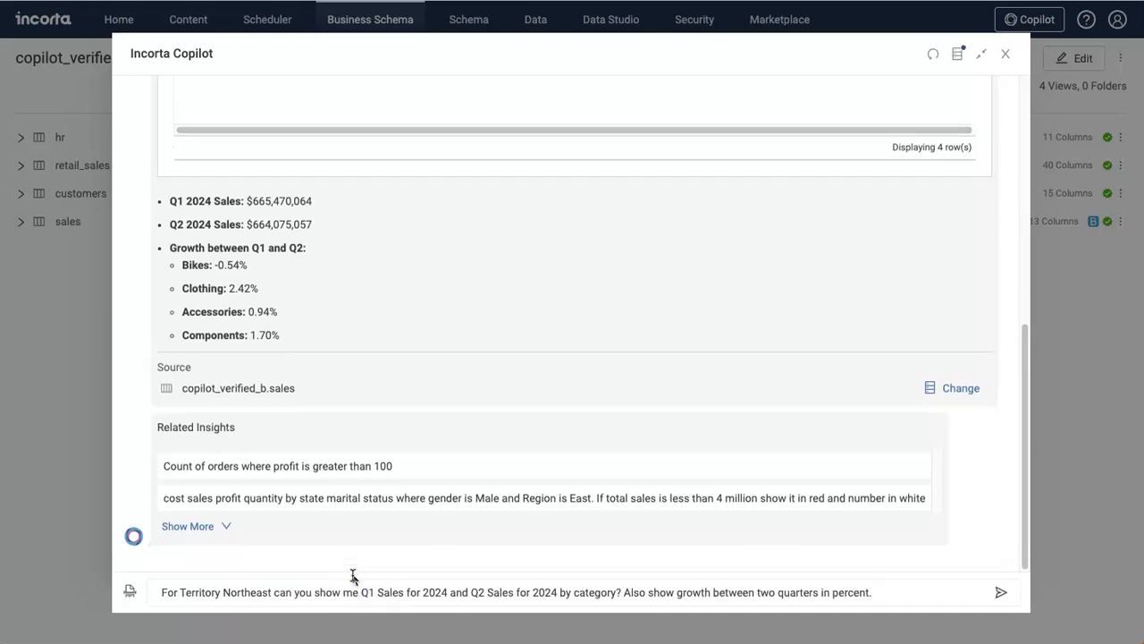
key("Return")
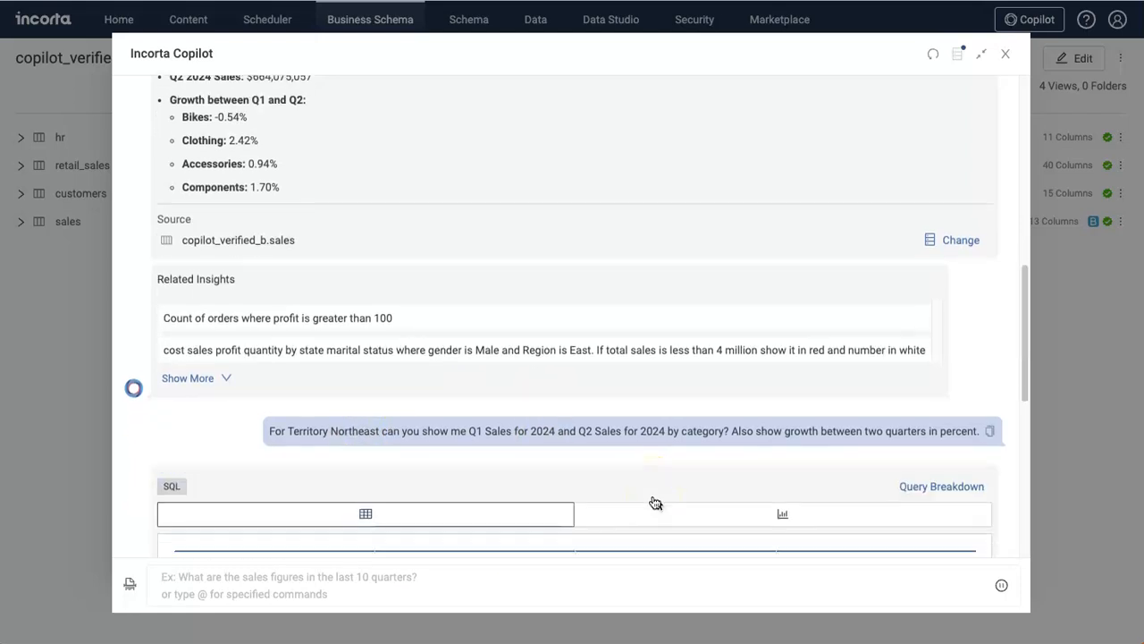
scroll(792, 408, "up", 3)
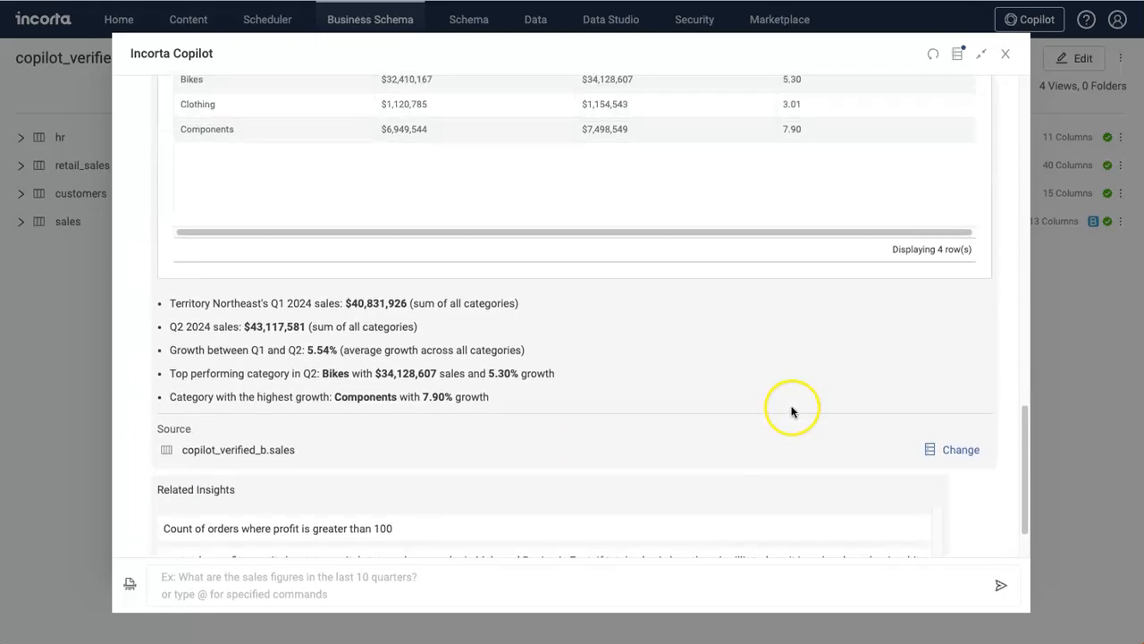
scroll(728, 360, "up", 1)
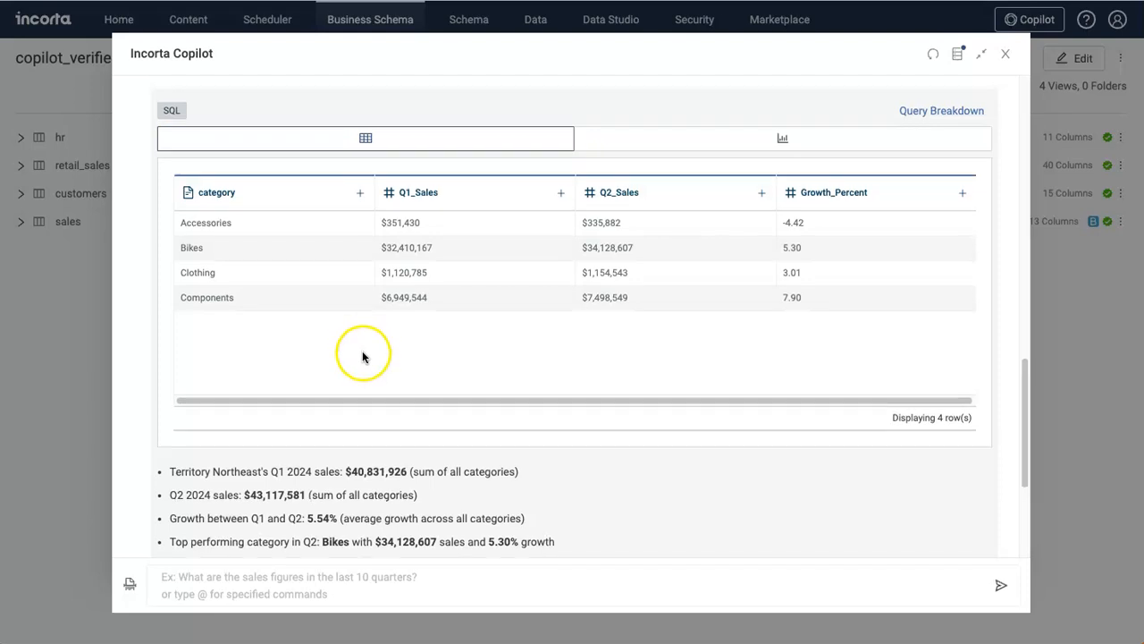
Display the Northeast result as a chart, hide Q2_Sales and Q1_Sales, and inspect Growth_Percent for Accessories.
scroll(364, 353, "up", 1)
left_click(781, 159)
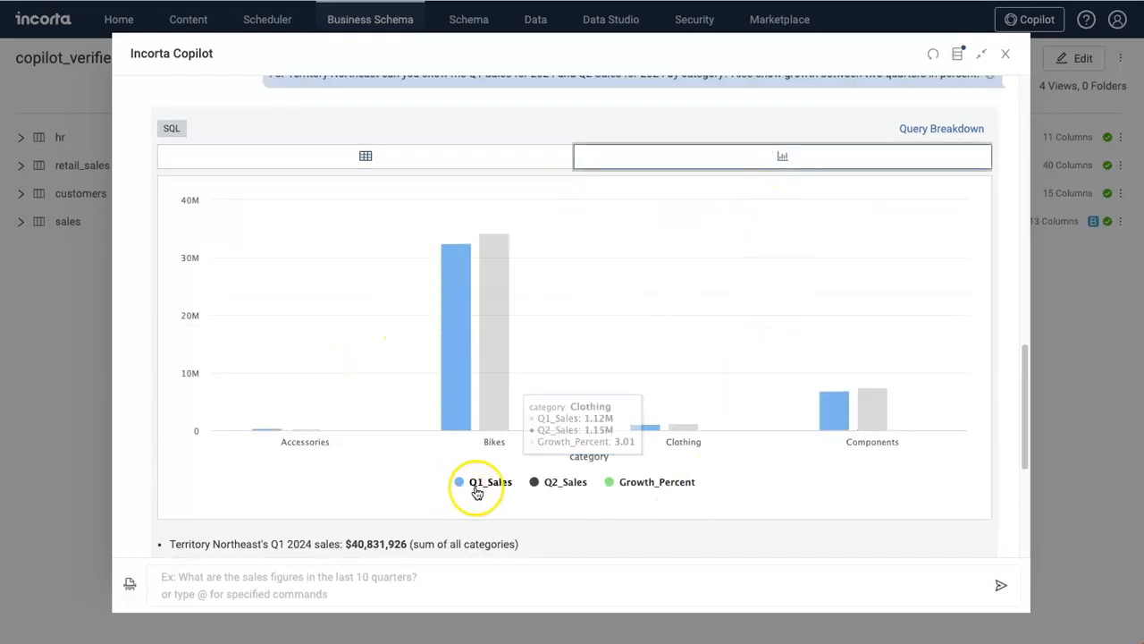
left_click(554, 483)
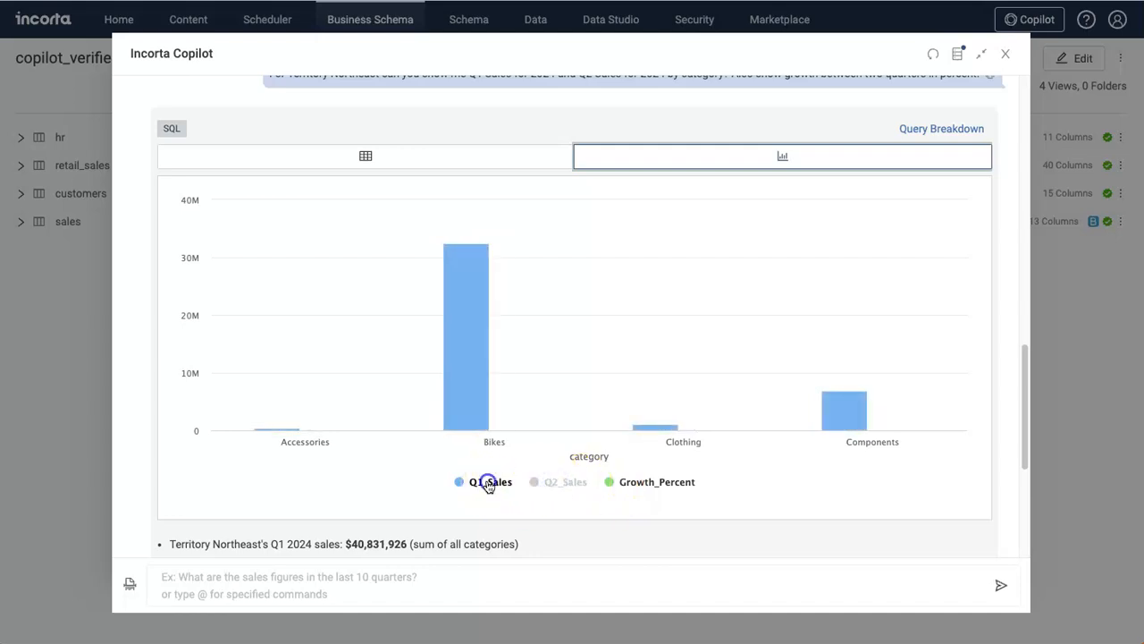
left_click(488, 482)
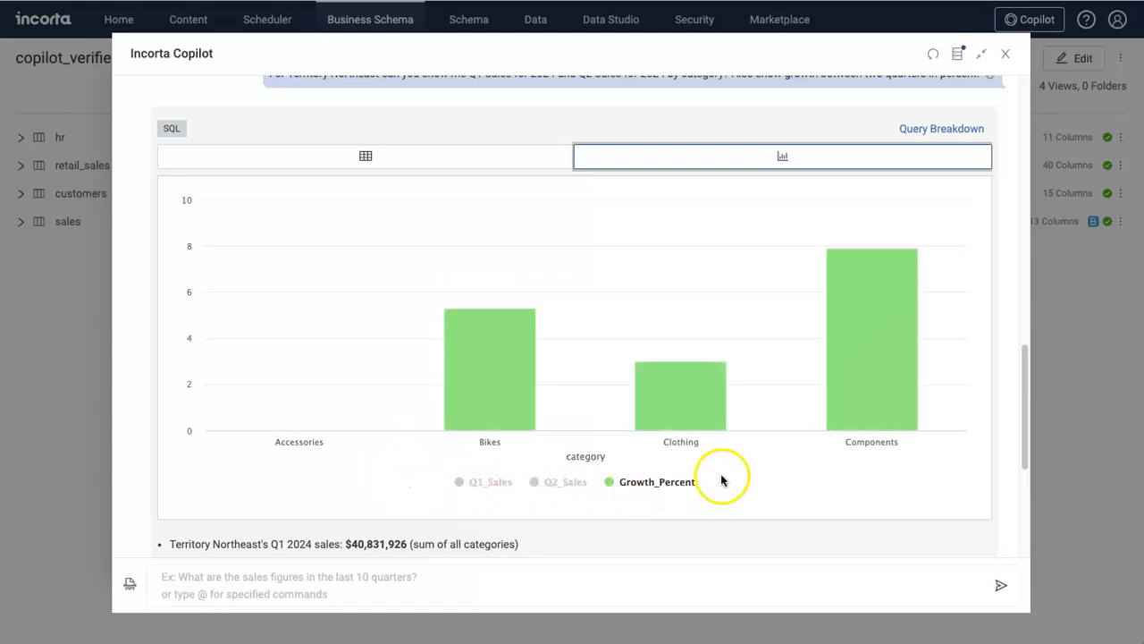
mouse_move(289, 251)
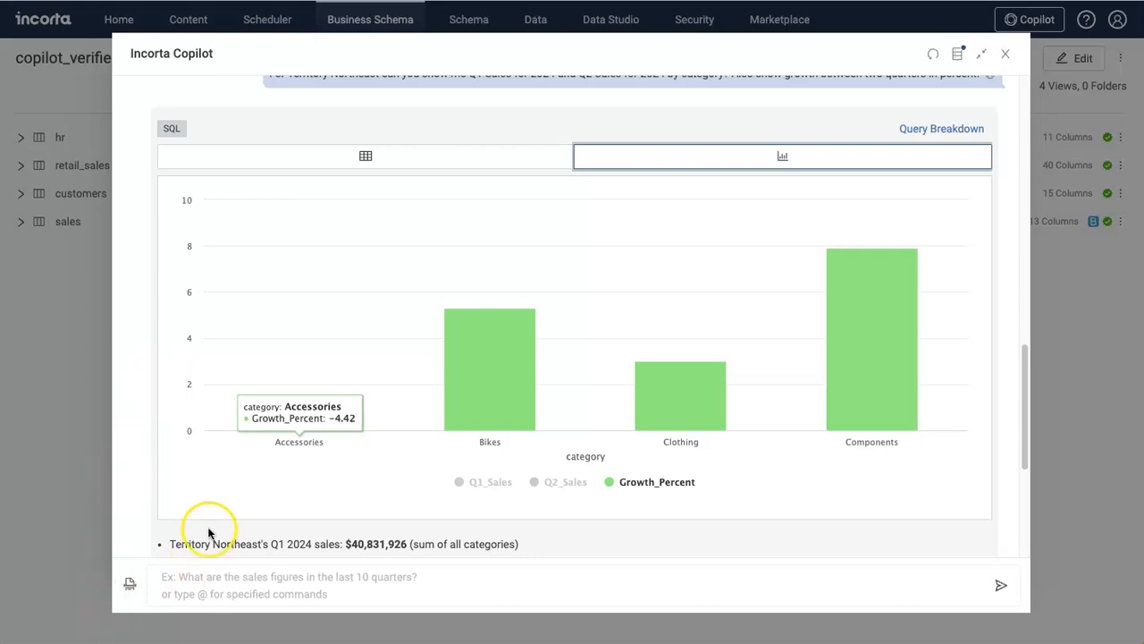
Ask for the top five products by sales in each territory in 2024, and browse the result table.
scroll(192, 487, "down", 4)
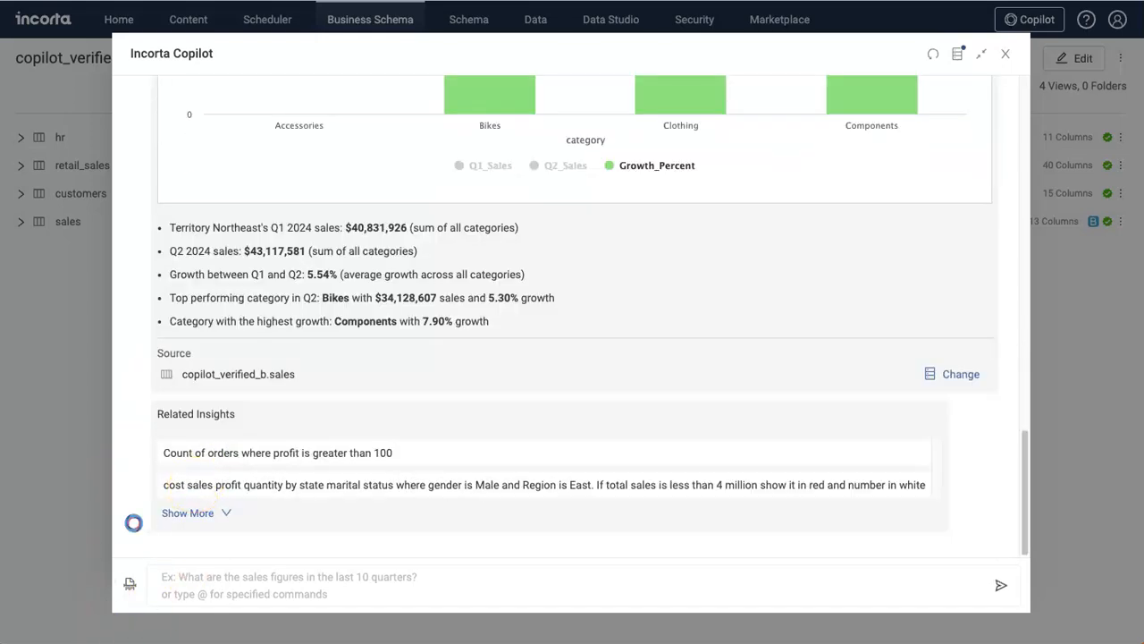
type("Show me top five products by sales in each territory in 2024?")
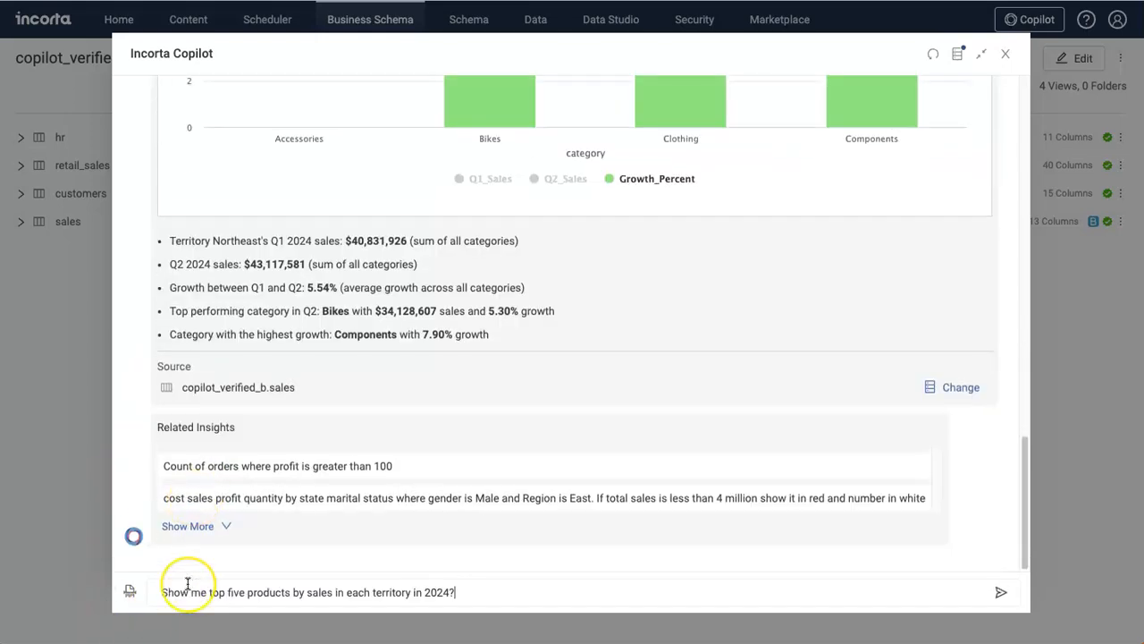
key("Return")
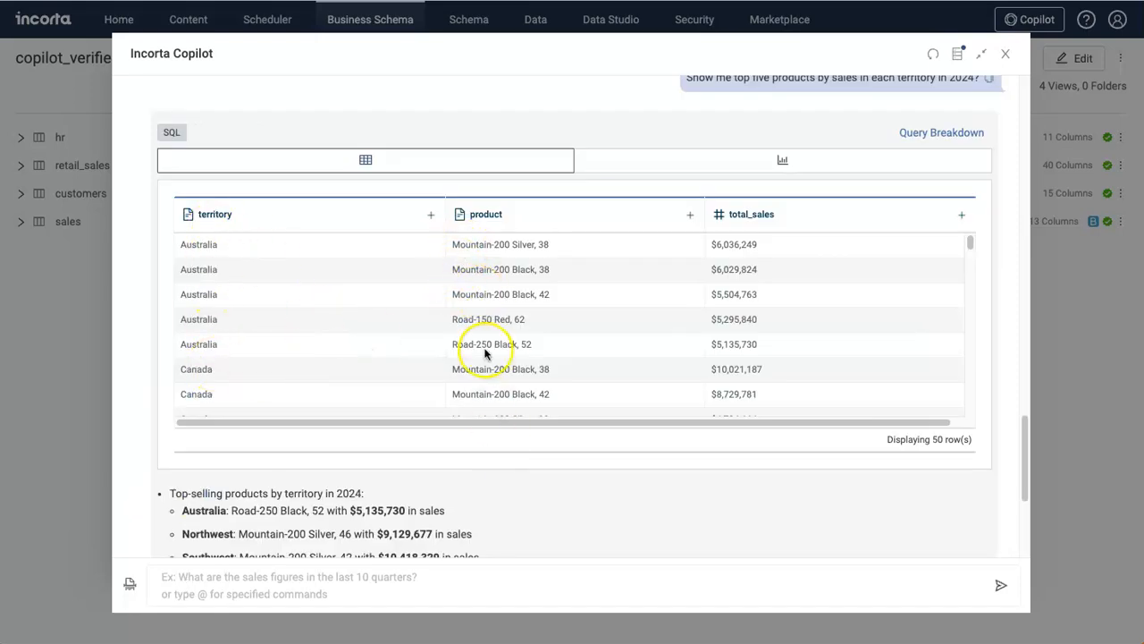
scroll(301, 346, "down", 1)
scroll(301, 345, "down", 15)
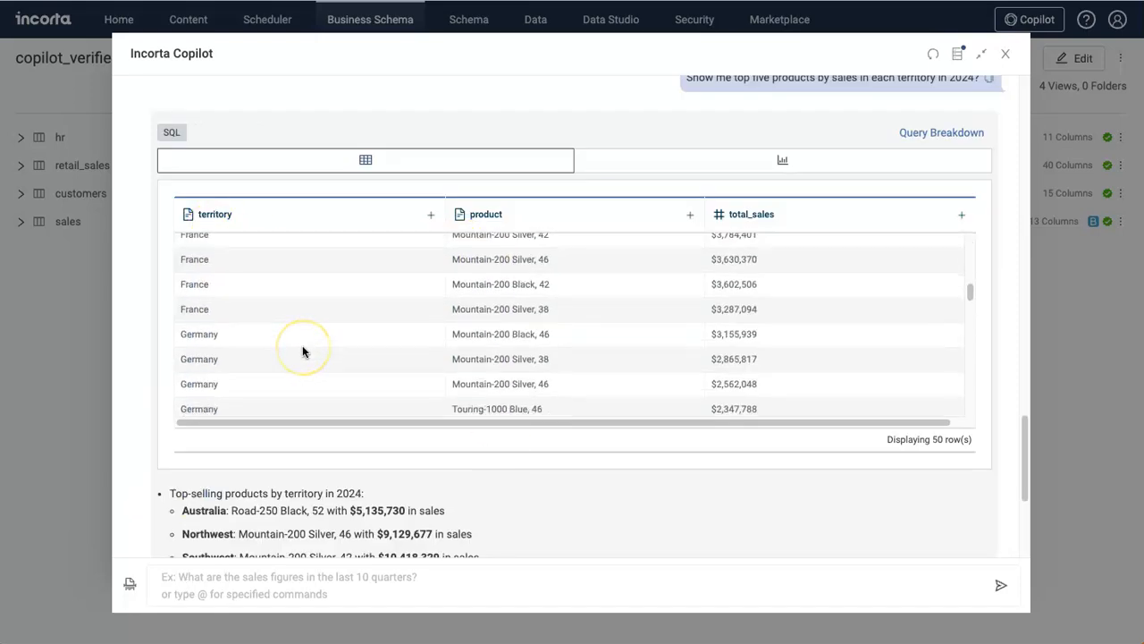
scroll(628, 331, "up", 15)
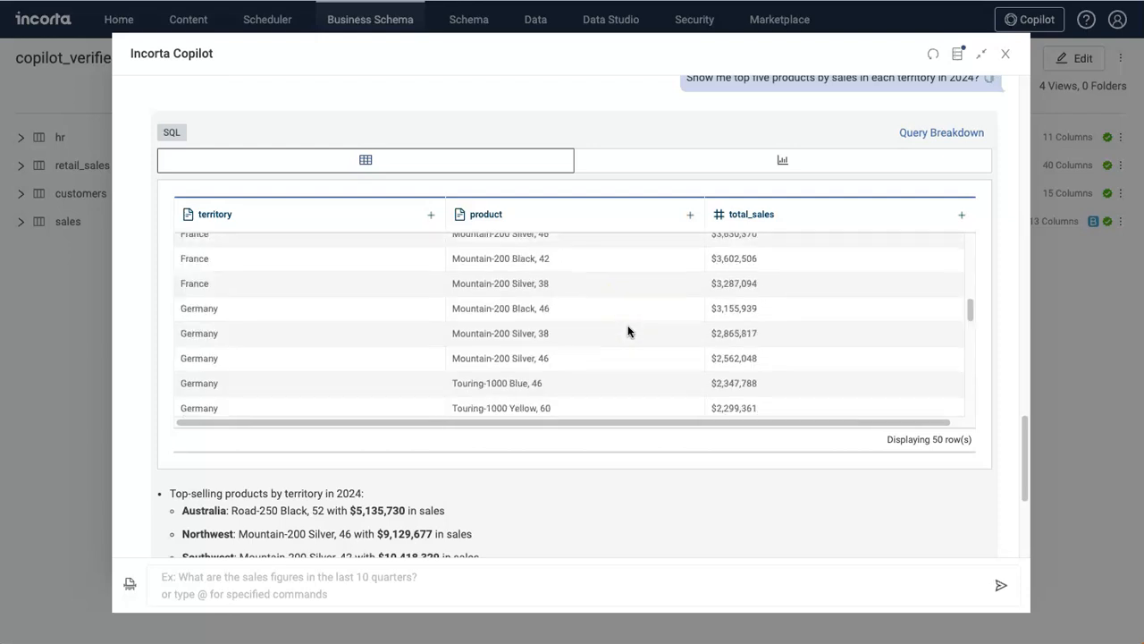
Display the top products result as a chart, then inspect the territory bars and the written summary.
left_click(780, 159)
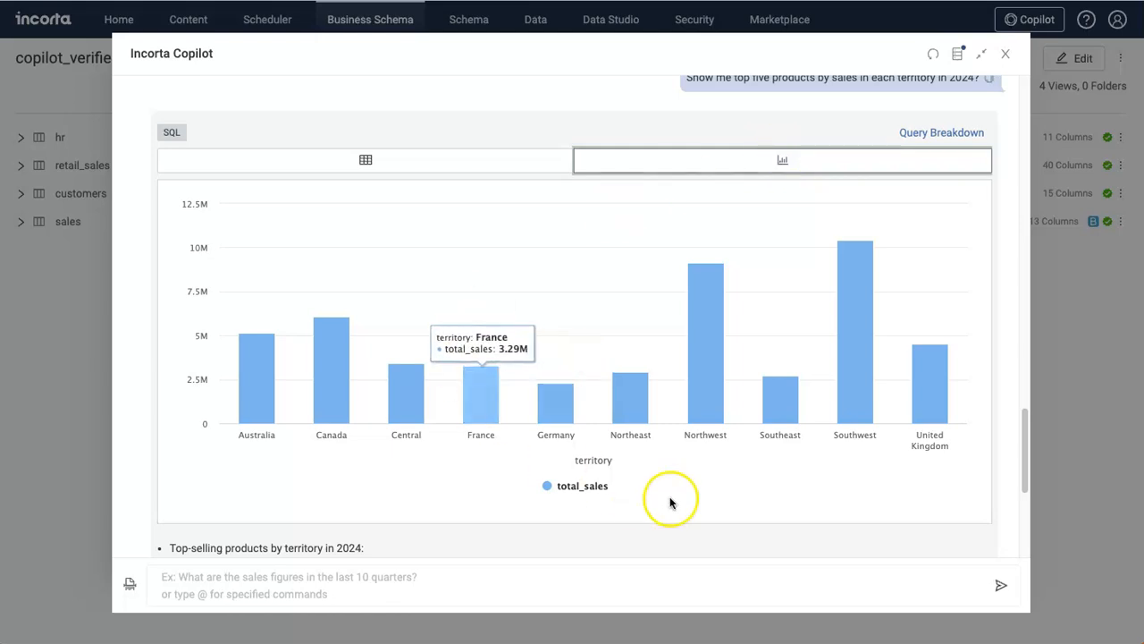
mouse_move(918, 354)
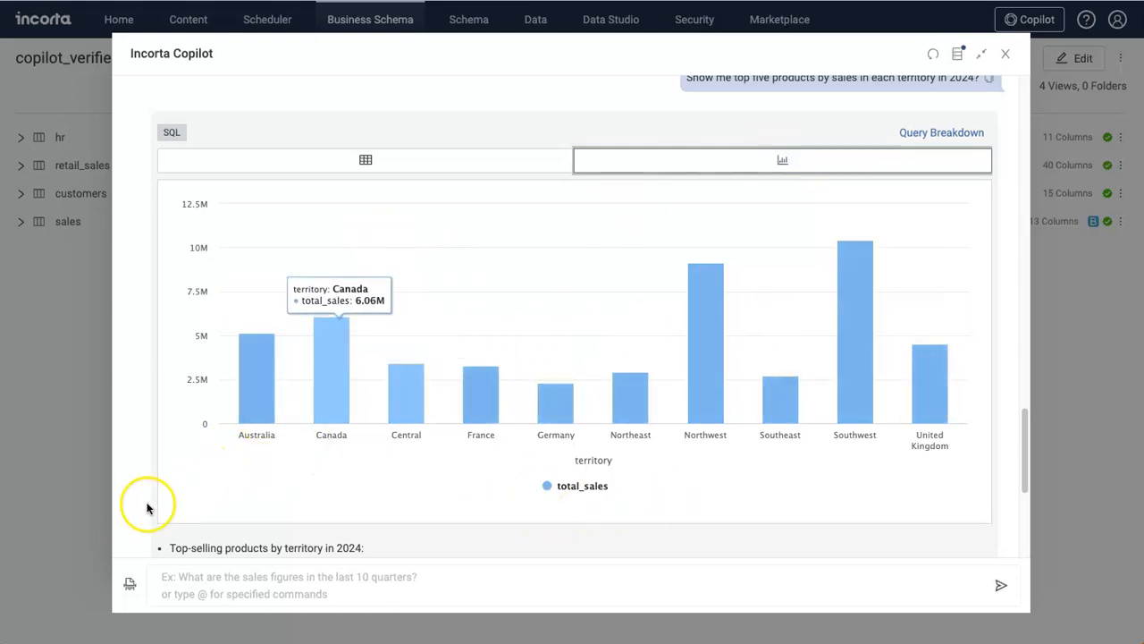
scroll(138, 514, "down", 4)
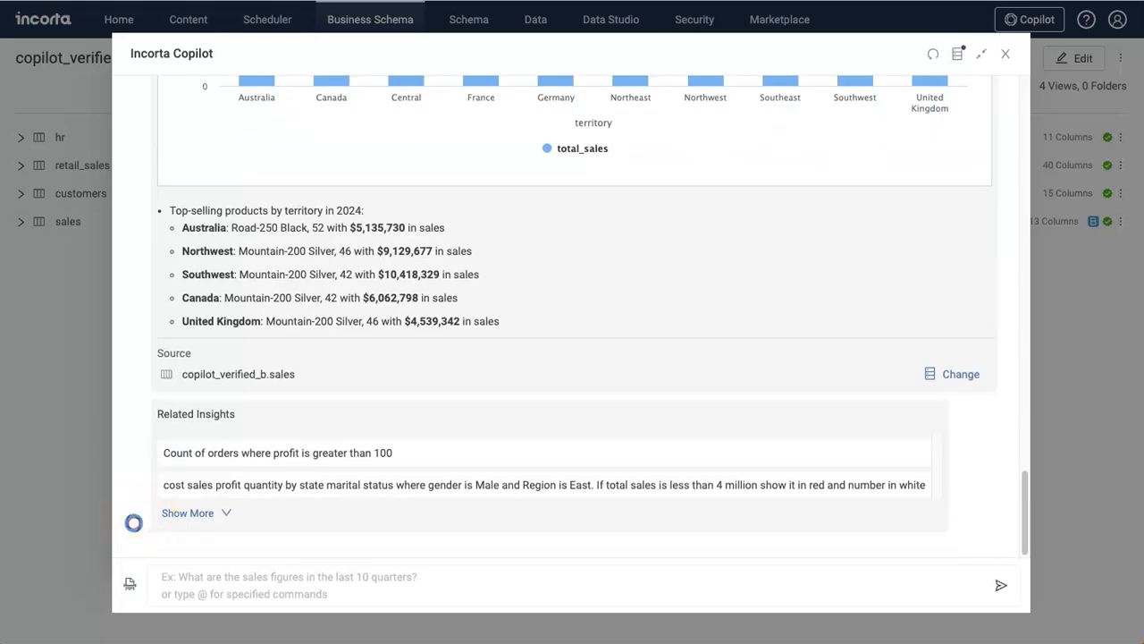
Ask for customers who purchased in 2023 but nothing in 2024, with their total sales, and review the list.
left_click(264, 578)
type("Find customers who purchased in year 2023 but but nothing in year 2024? Show me list of those customers and total  sales for those customers.")
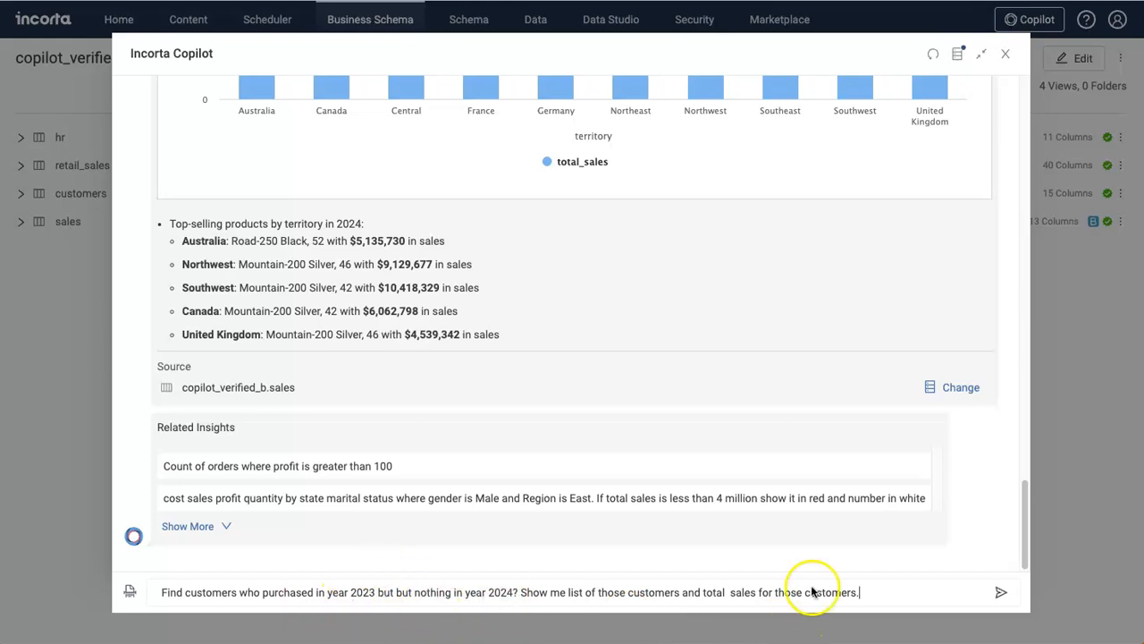
left_click(901, 594)
key("Return")
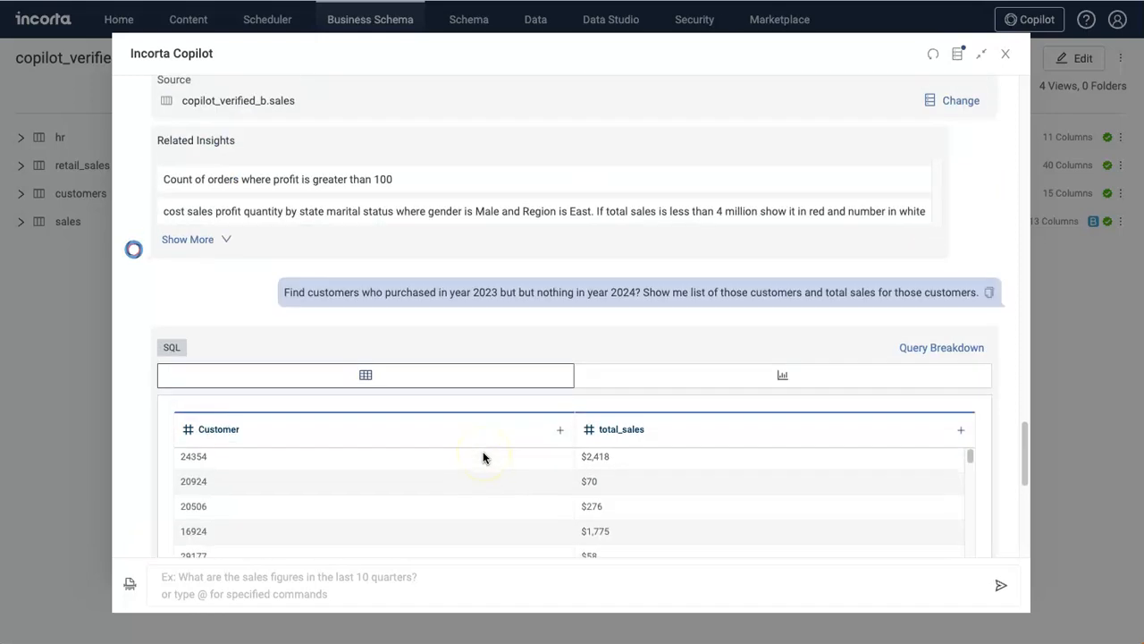
scroll(247, 288, "down", 3)
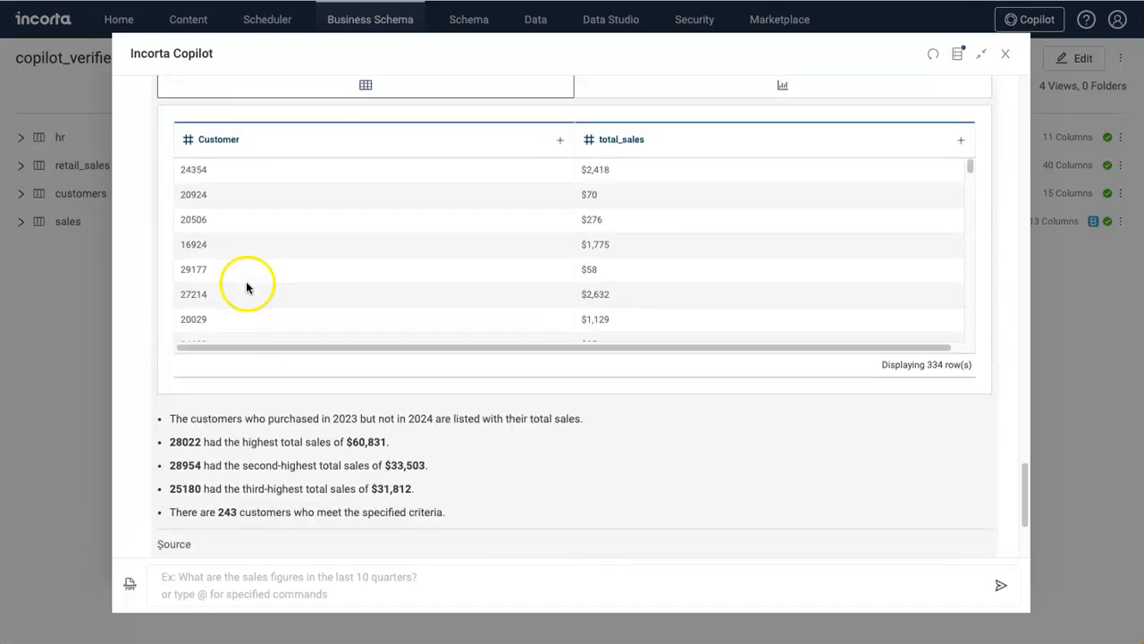
scroll(154, 393, "up", 1)
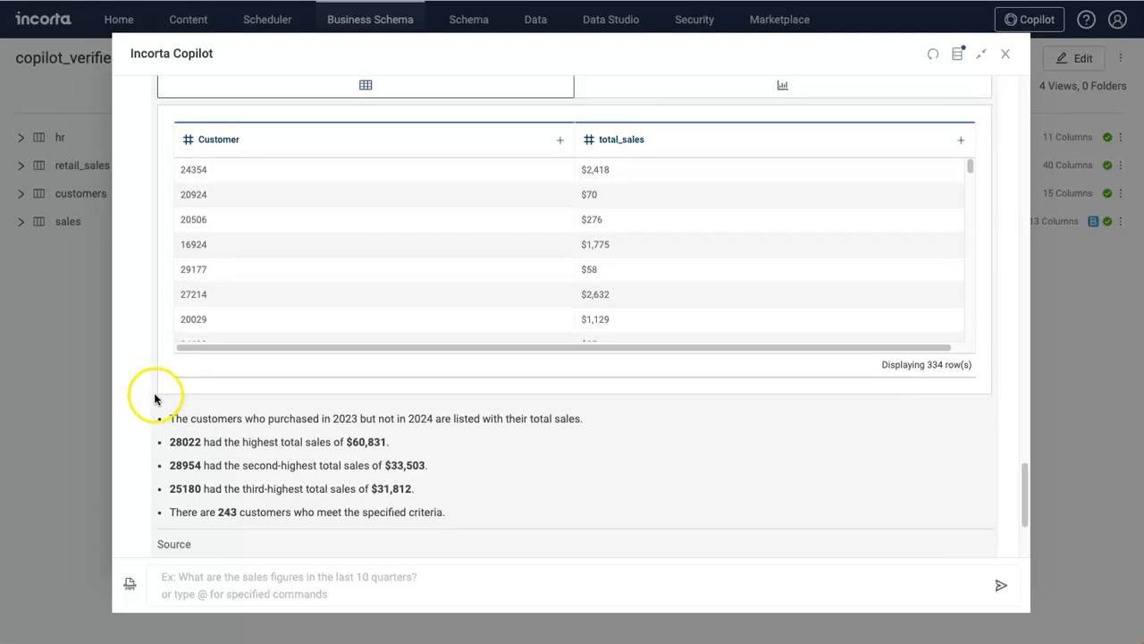
scroll(144, 417, "up", 1)
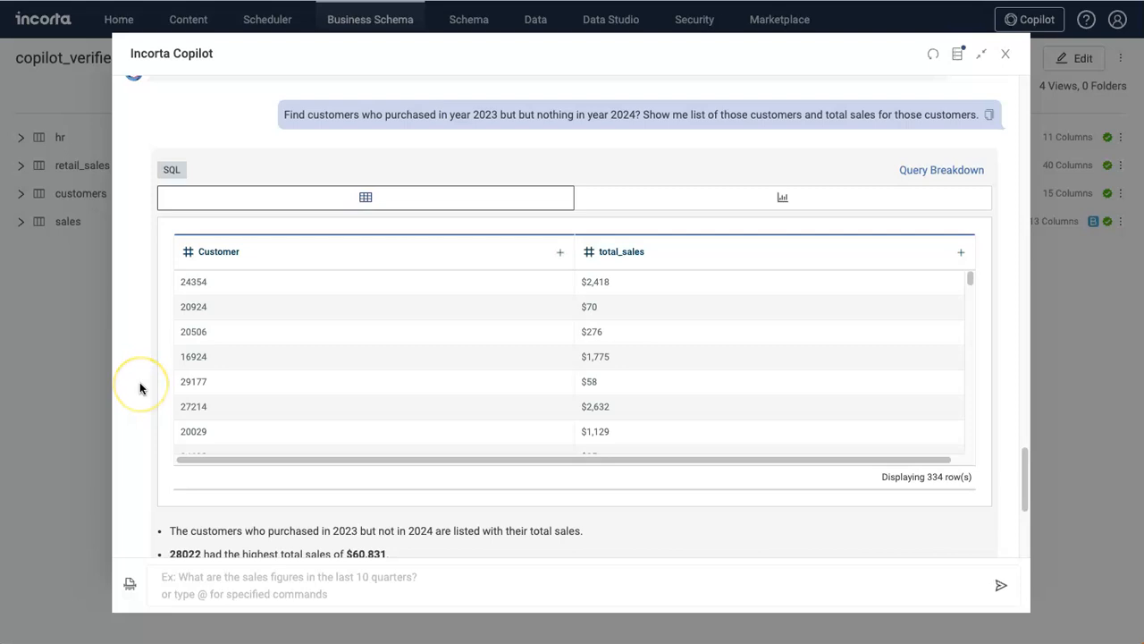
Ask for all products whose sales are going down in 2023 compared to 2022, including the difference in sales.
scroll(139, 387, "down", 3)
left_click(179, 581)
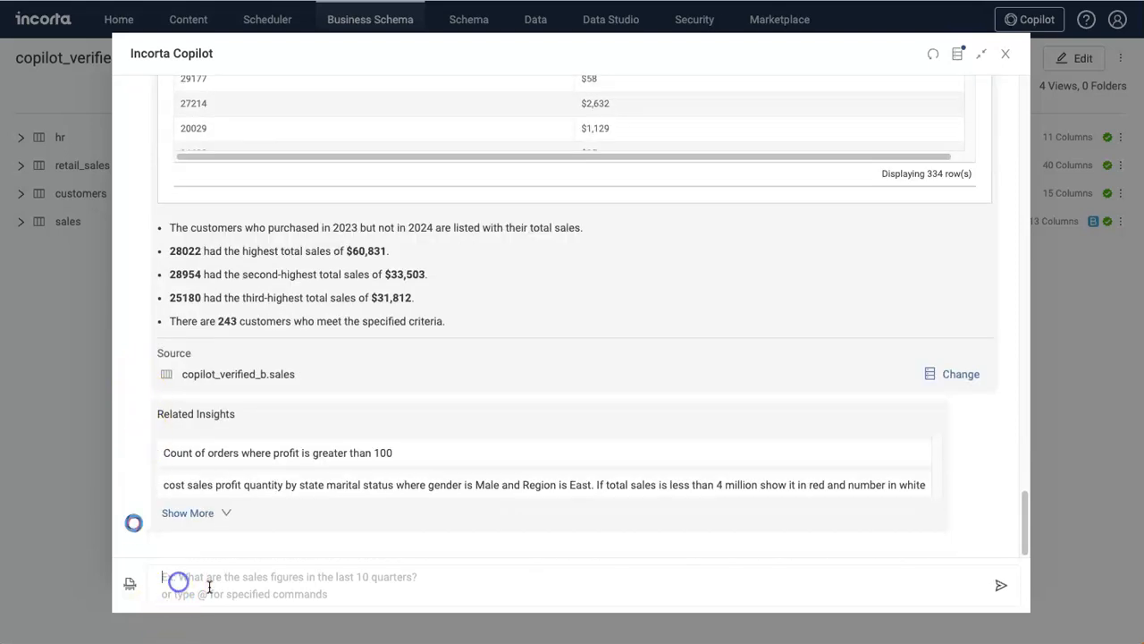
type("Show me all the products for which sales is going down in year 2023 compared to 2022. Show difference in sales as well.")
key("Return")
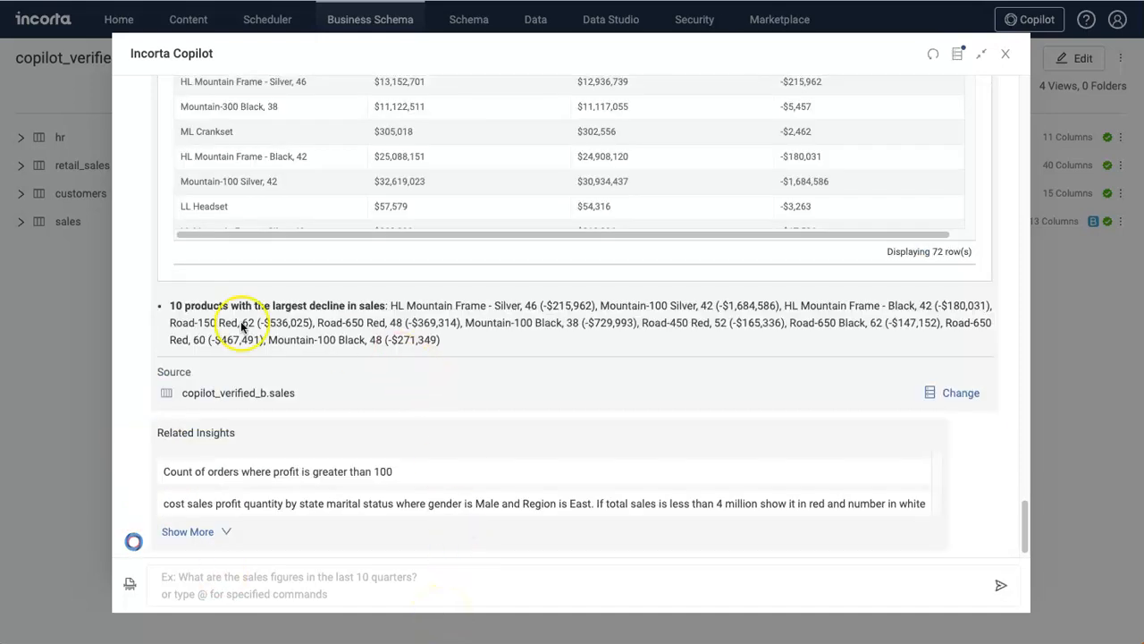
Review the declining products table with its sales difference column and the summary of the largest declines.
scroll(139, 279, "up", 4)
scroll(138, 284, "down", 1)
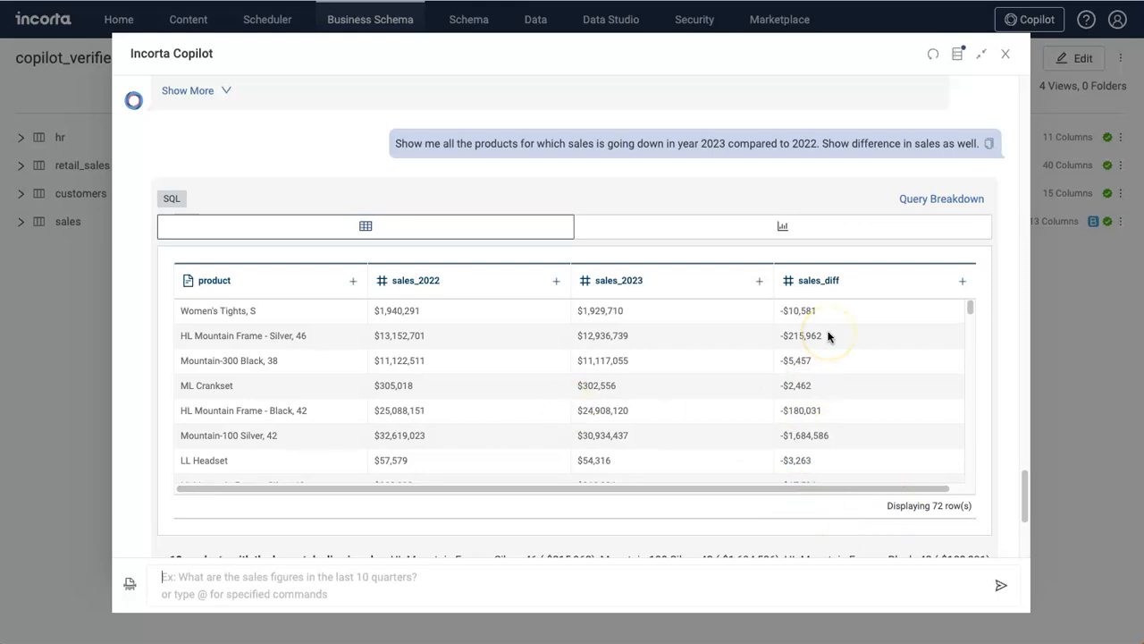
scroll(833, 425, "down", 3)
scroll(833, 425, "down", 3)
scroll(833, 425, "up", 8)
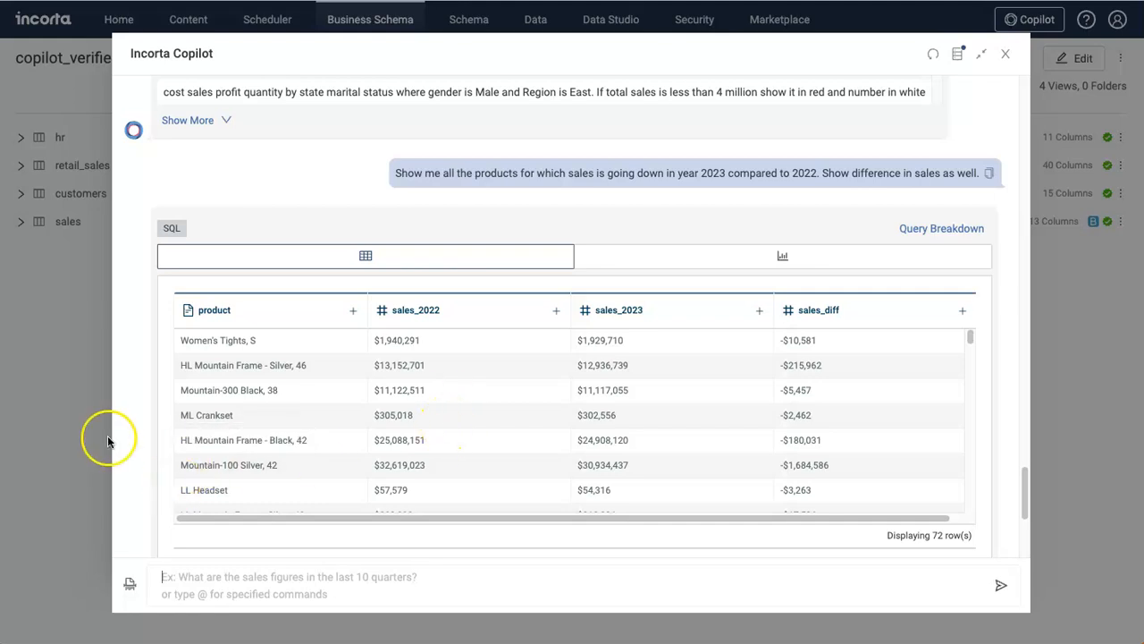
scroll(115, 438, "down", 4)
scroll(114, 438, "up", 5)
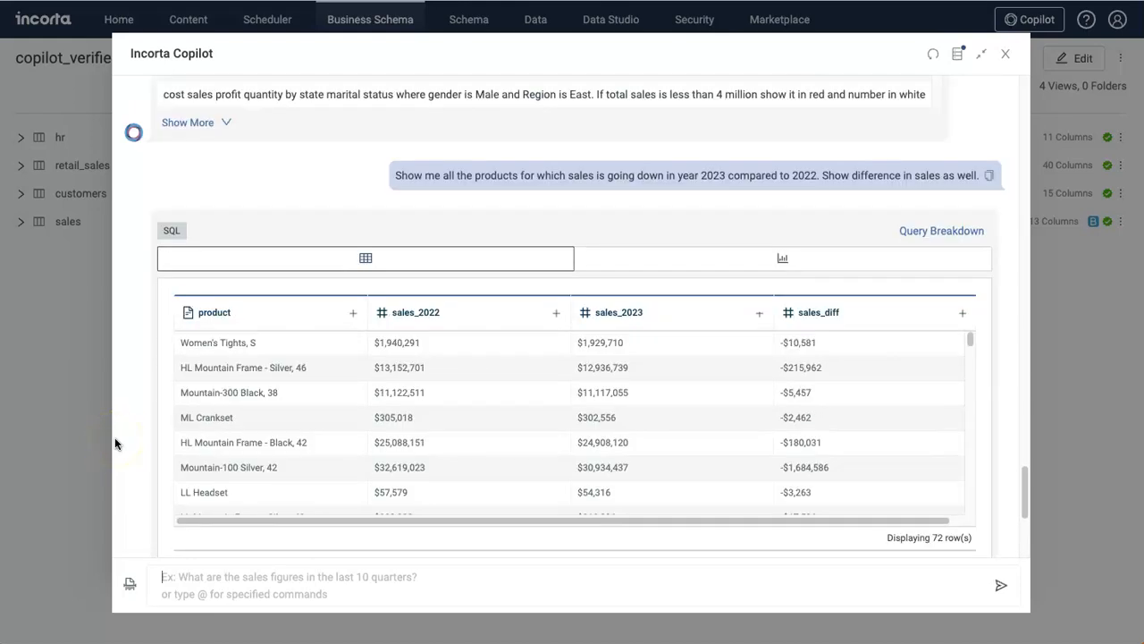
Examine the query breakdown of the declining products answer, reading the generated SQL and its explanation, and close it.
left_click(953, 236)
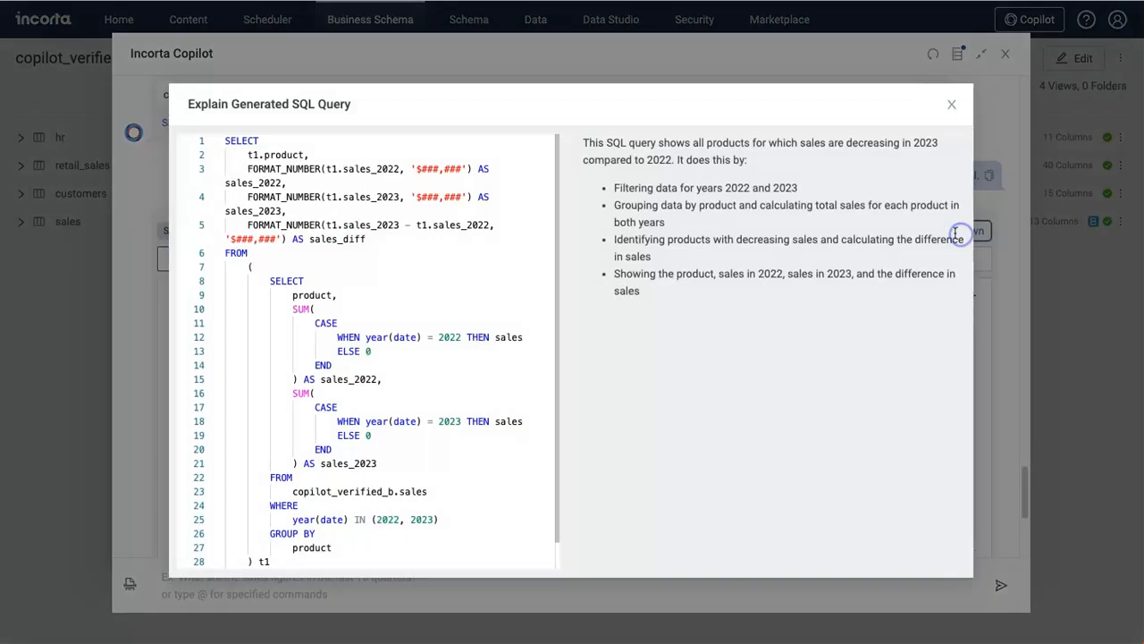
scroll(383, 356, "down", 1)
scroll(383, 355, "up", 1)
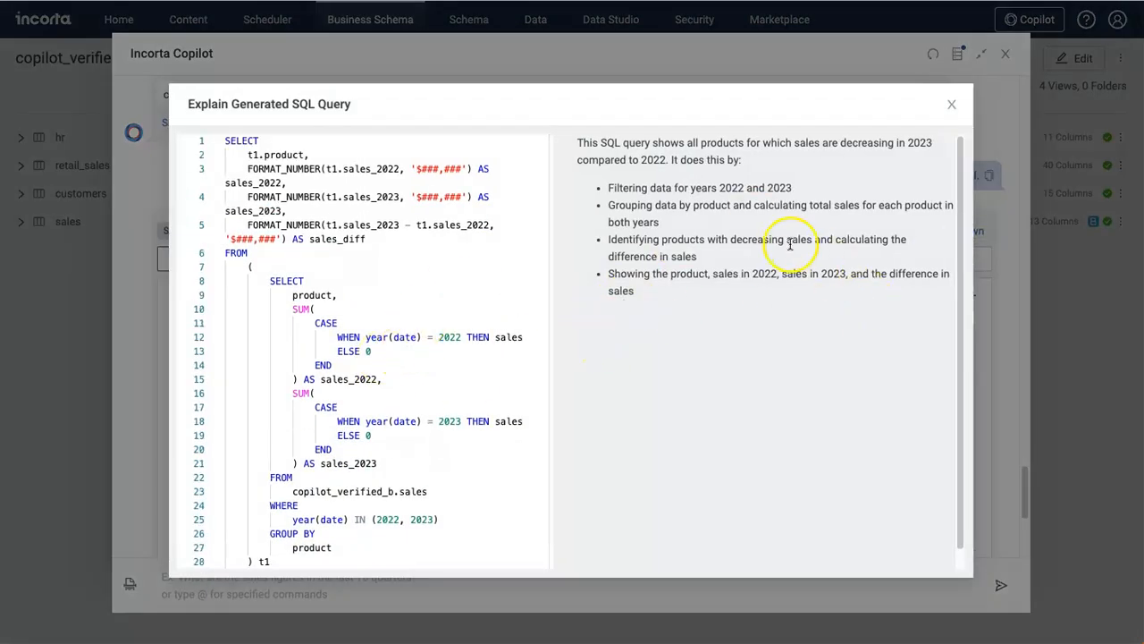
scroll(443, 277, "down", 1)
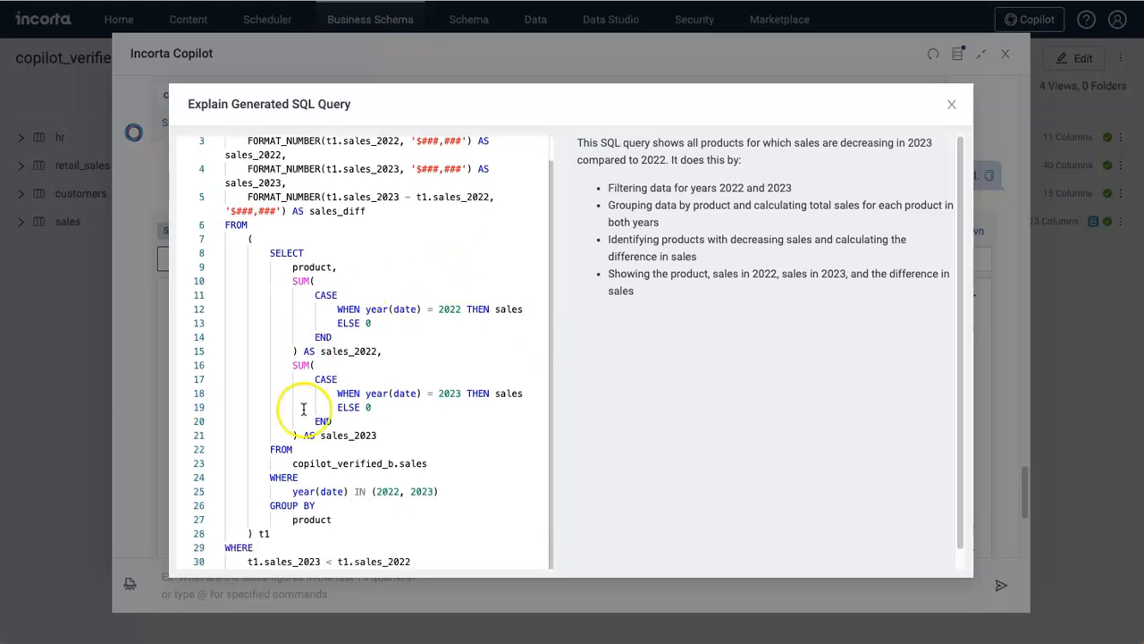
scroll(356, 438, "up", 1)
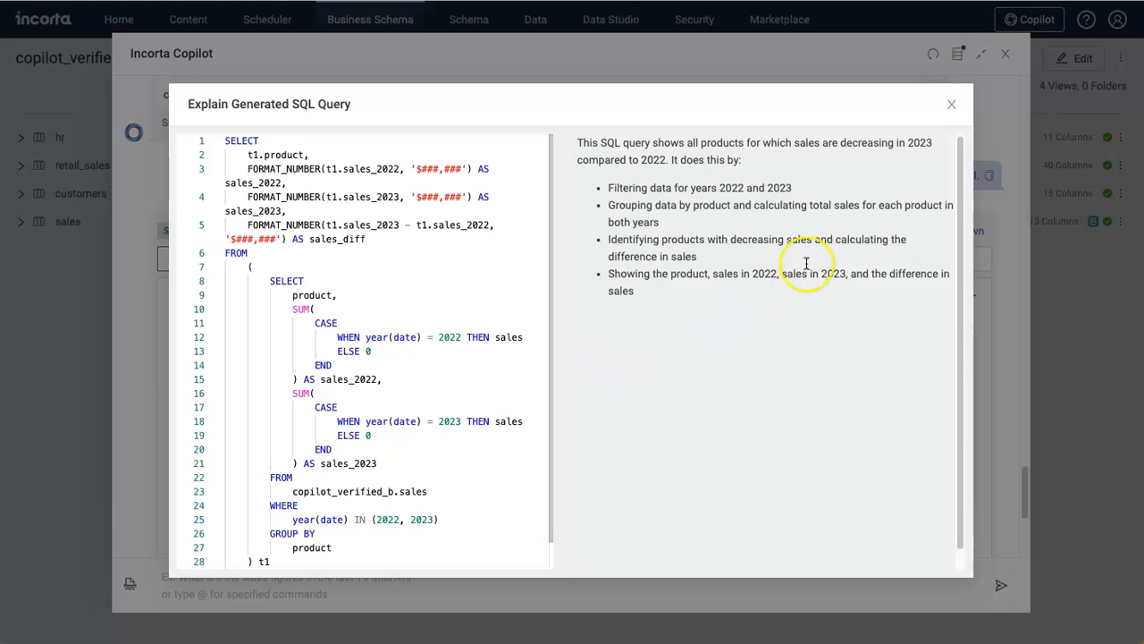
left_click(952, 103)
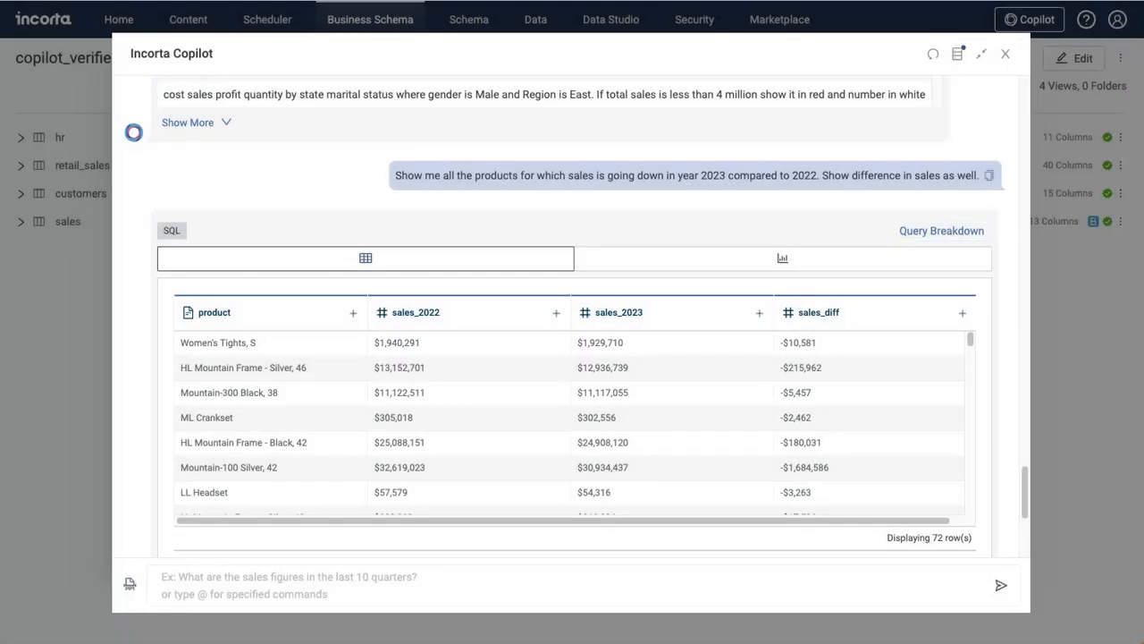
Ask Copilot to compare Thanksgiving sales in 2022 vs 2023 by category, showing the difference in sales and in percent.
left_click(247, 594)
type("Compare Thanksgiving sales in year 2022 vs 2023 by category. Show me difference in sales as well in percent.")
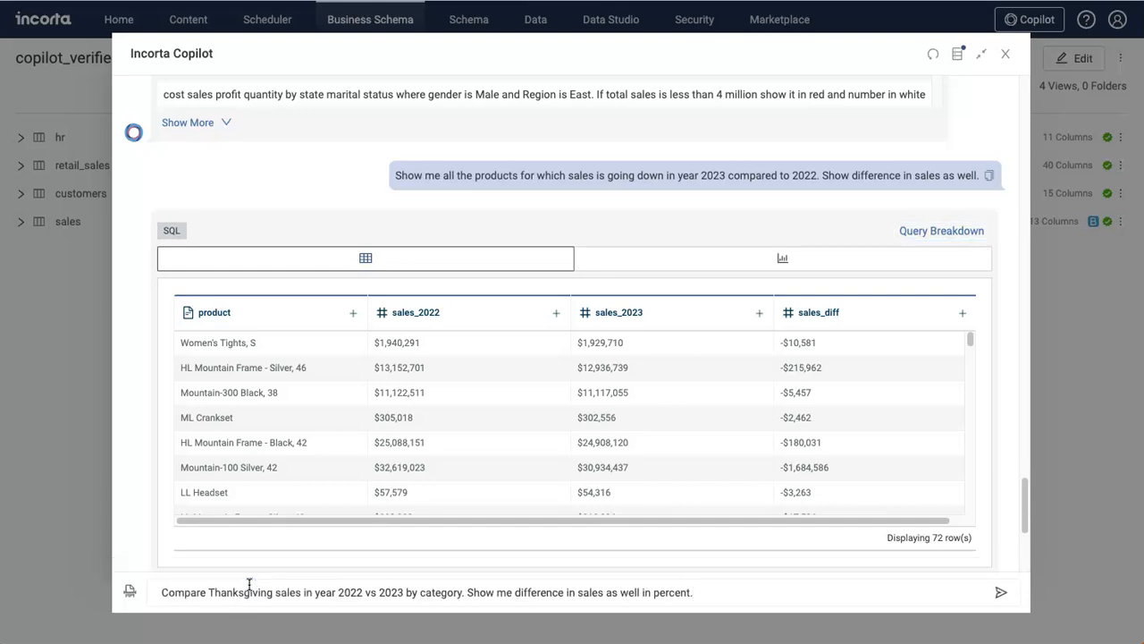
key("Return")
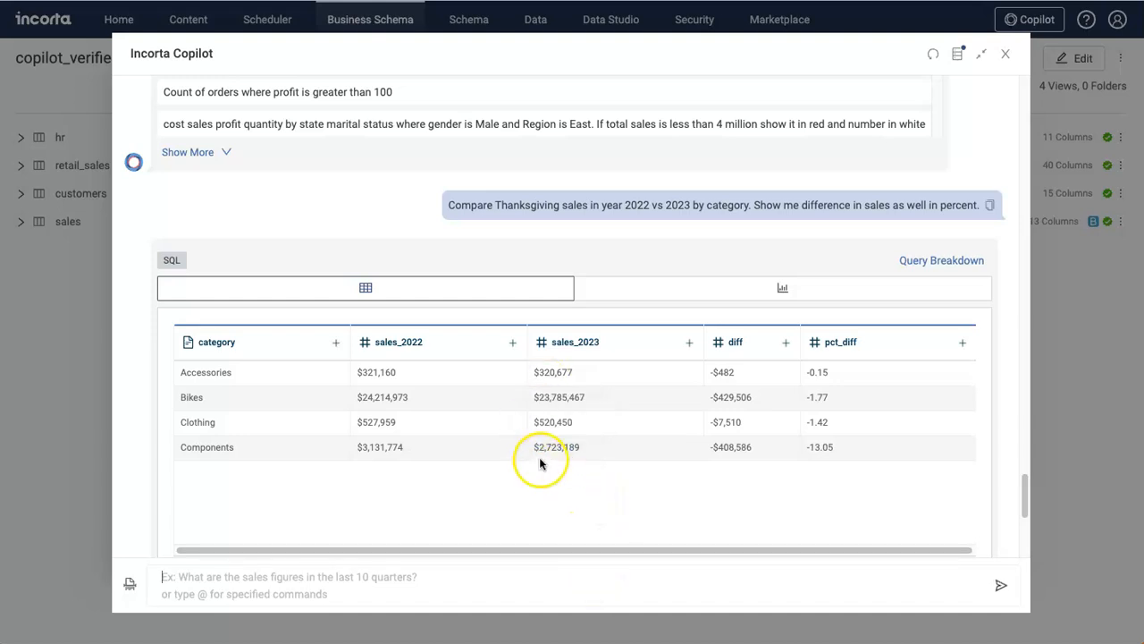
Examine the query breakdown of the Thanksgiving sales comparison, reading the generated SQL through its date filters and grouping.
left_click(944, 260)
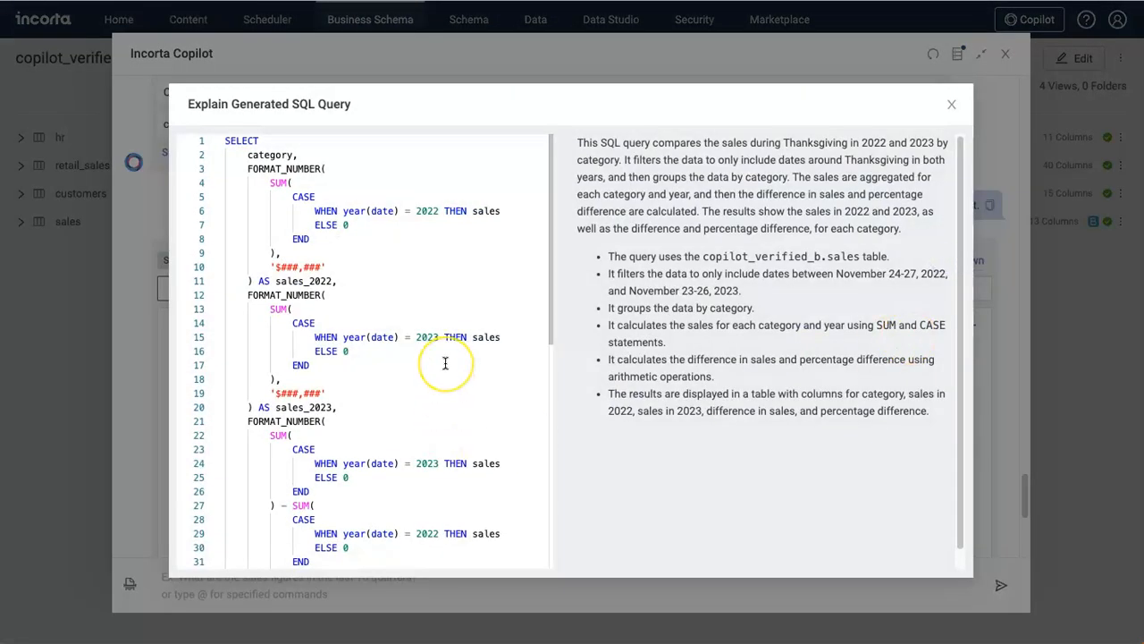
left_click(479, 398)
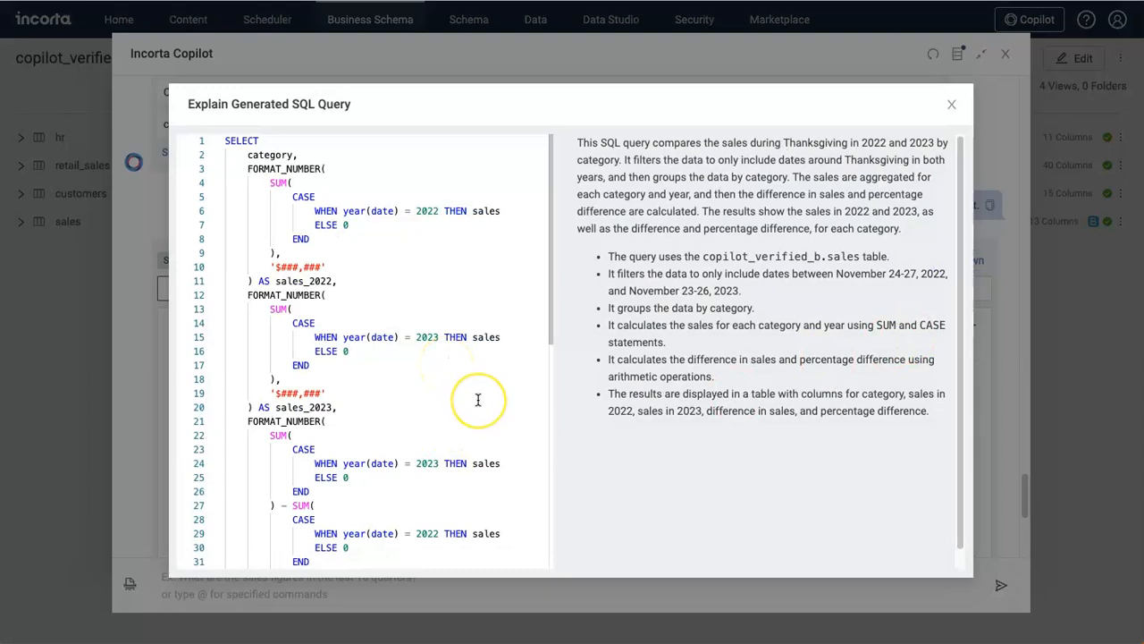
scroll(478, 399, "down", 5)
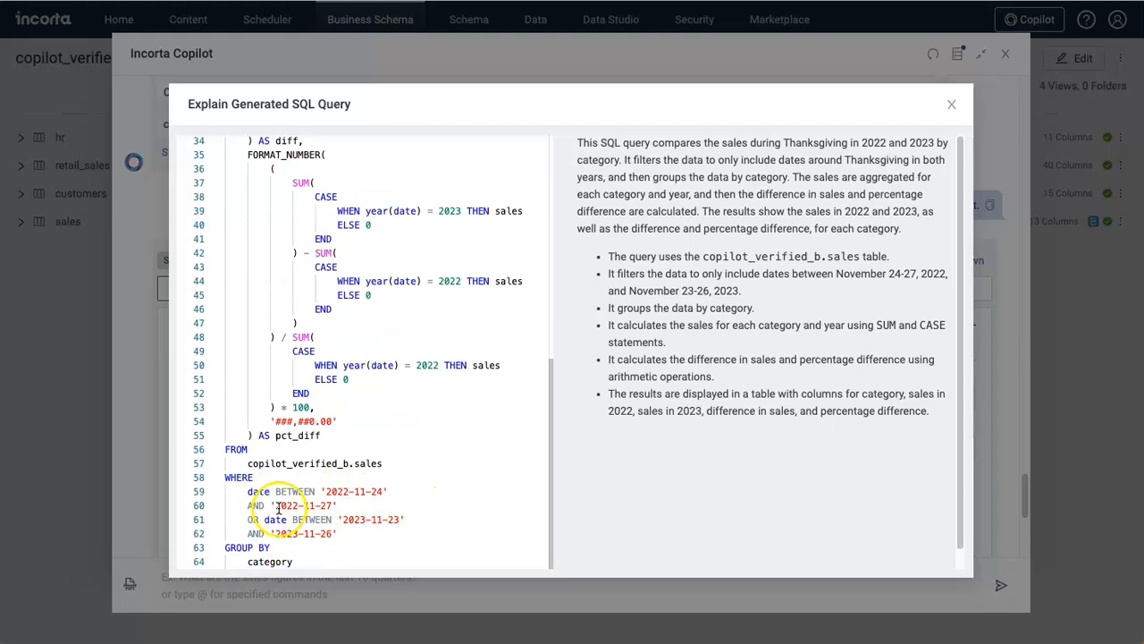
scroll(340, 465, "up", 4)
scroll(404, 356, "up", 1)
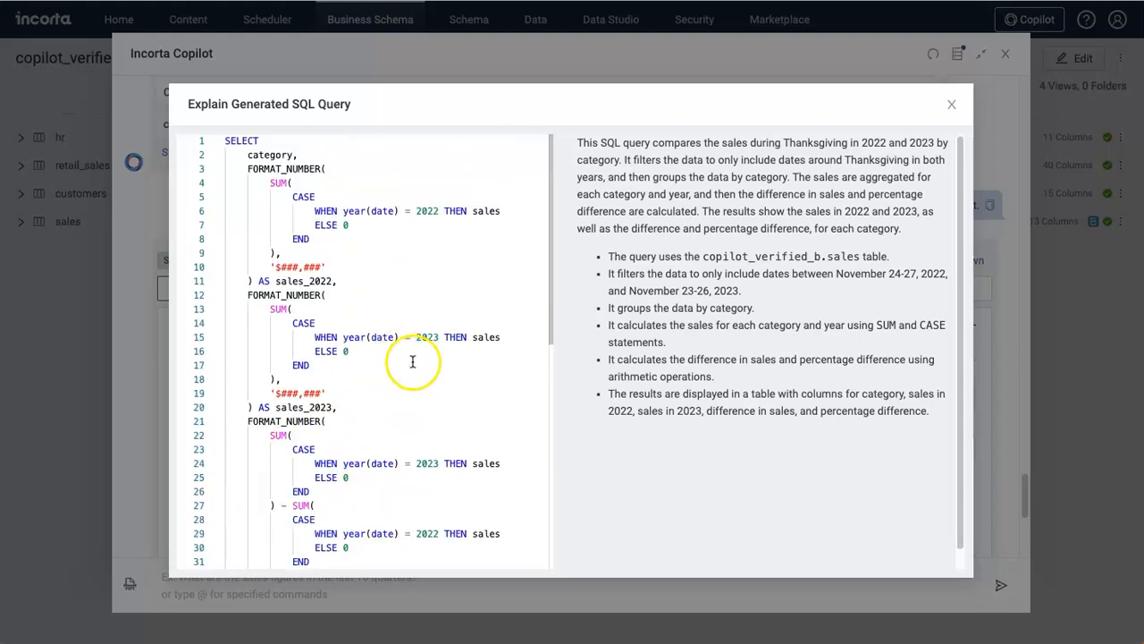
scroll(457, 416, "down", 5)
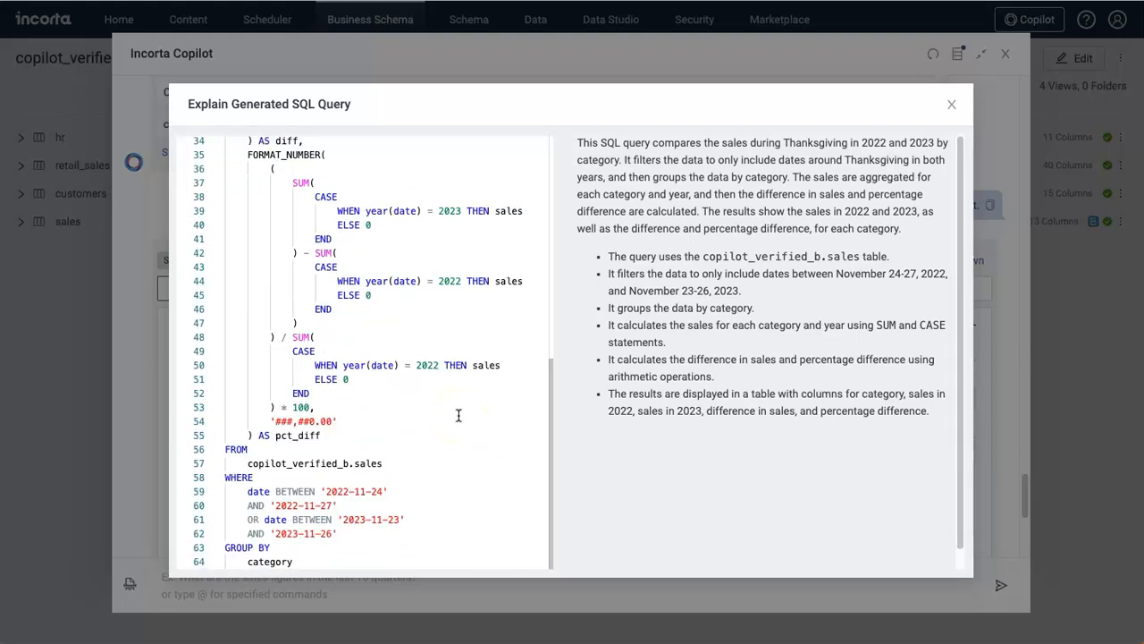
scroll(458, 416, "up", 5)
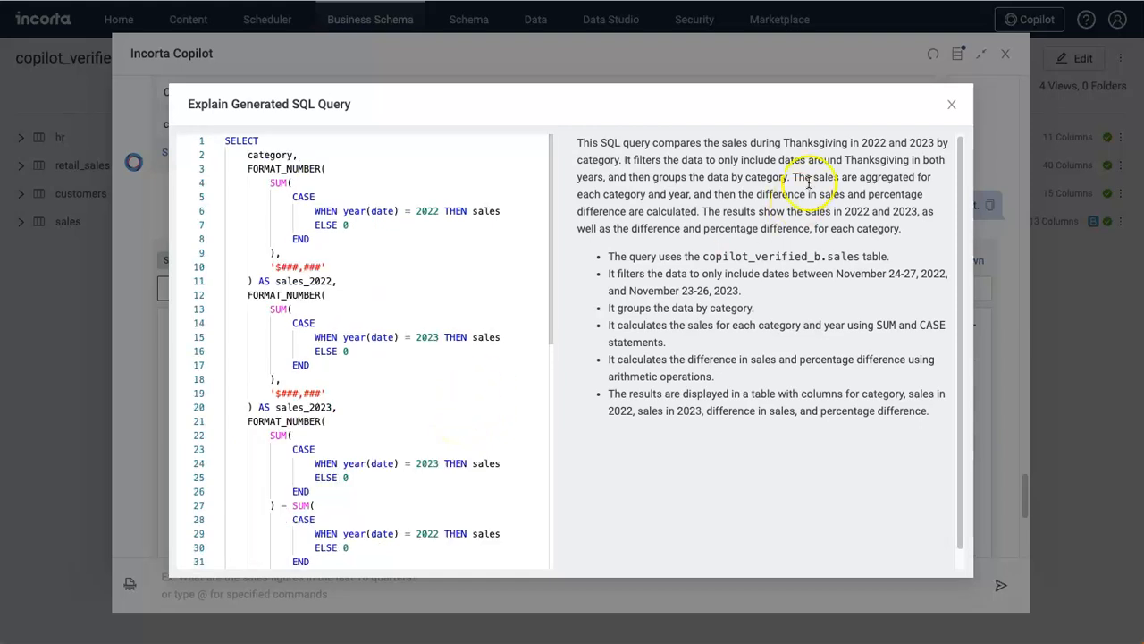